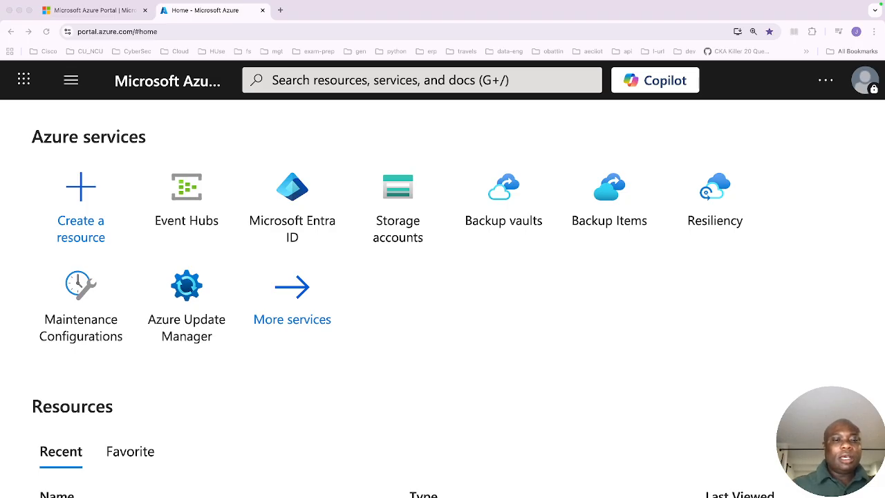
# - Open Azure Update Manager and review its overview dashboard of machines and pending updates
pyautogui.click(186, 295)
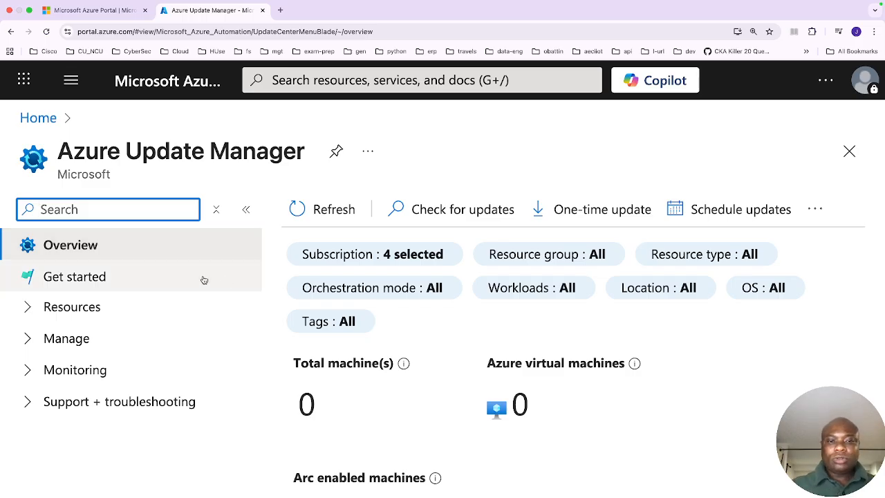
pyautogui.scroll(-5, 428, 299)
pyautogui.scroll(-17, 428, 299)
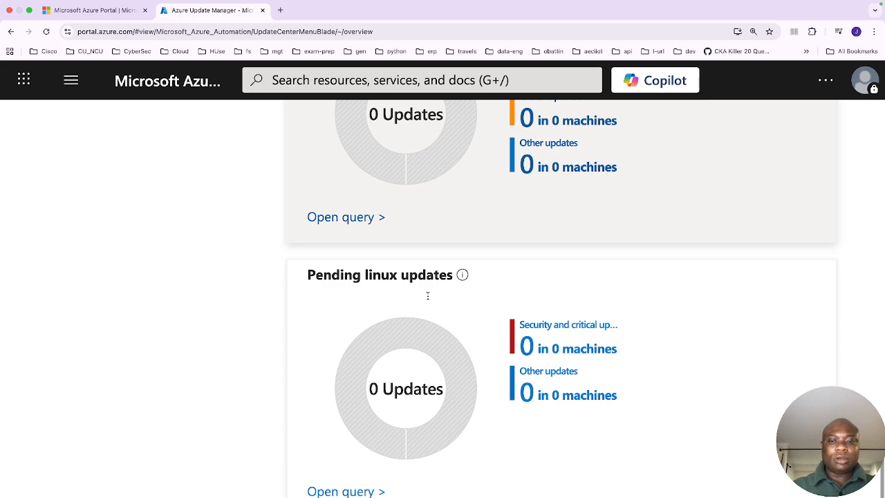
pyautogui.scroll(10, 428, 299)
pyautogui.scroll(5, 428, 299)
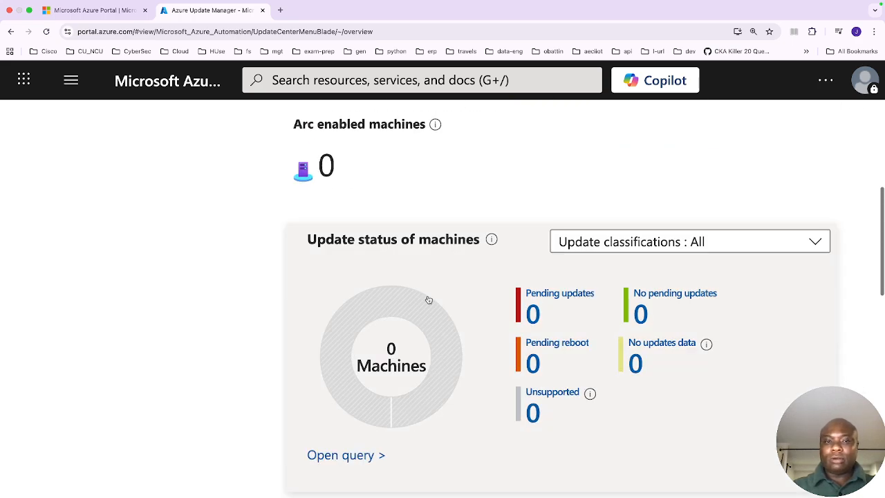
pyautogui.scroll(5, 429, 299)
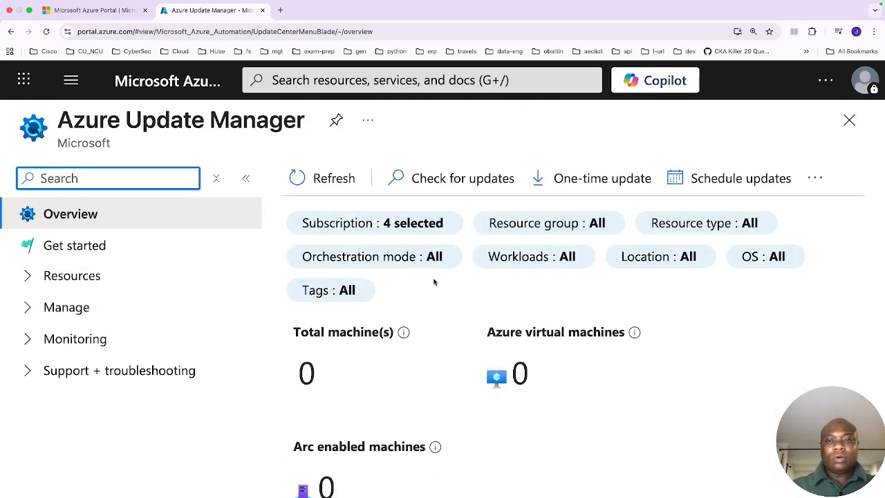
# - Open the Get started page and read the steps for updating machines automatically at scale
pyautogui.click(94, 247)
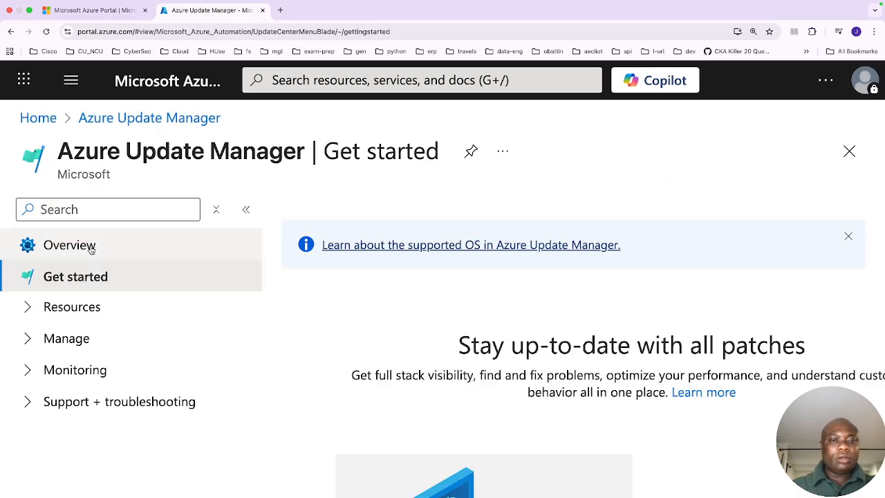
pyautogui.scroll(-10, 400, 368)
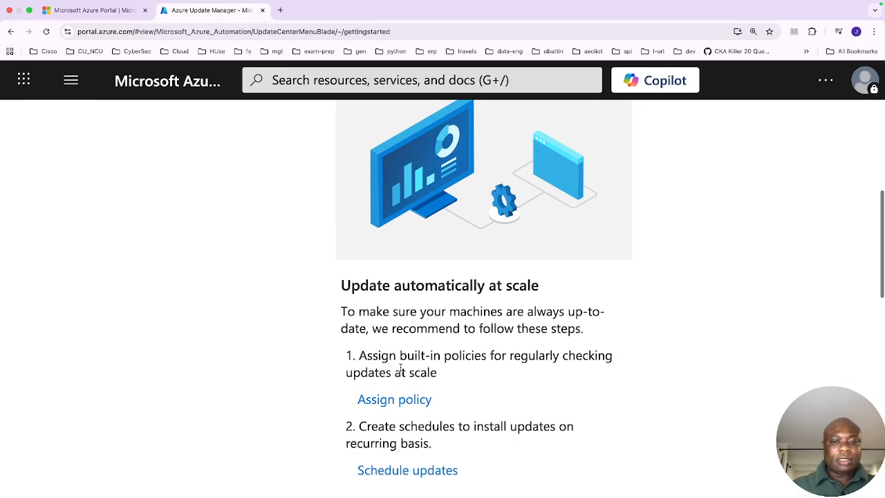
pyautogui.scroll(3, 400, 370)
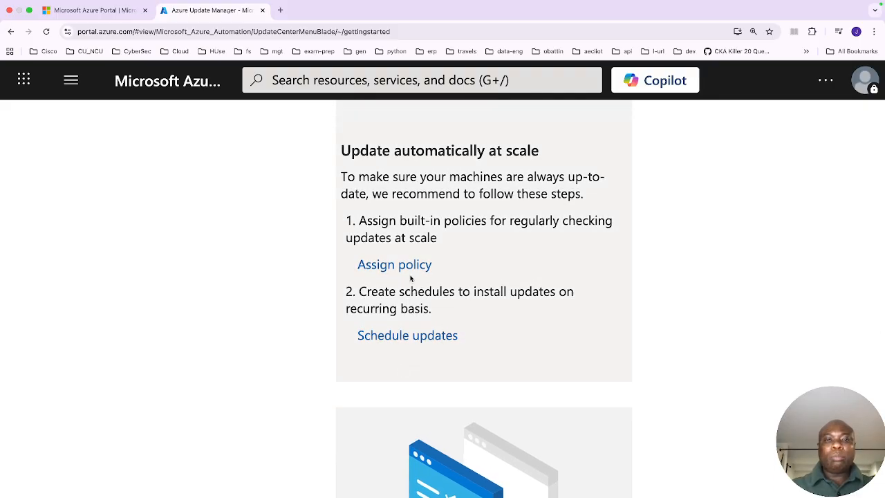
pyautogui.scroll(2, 409, 271)
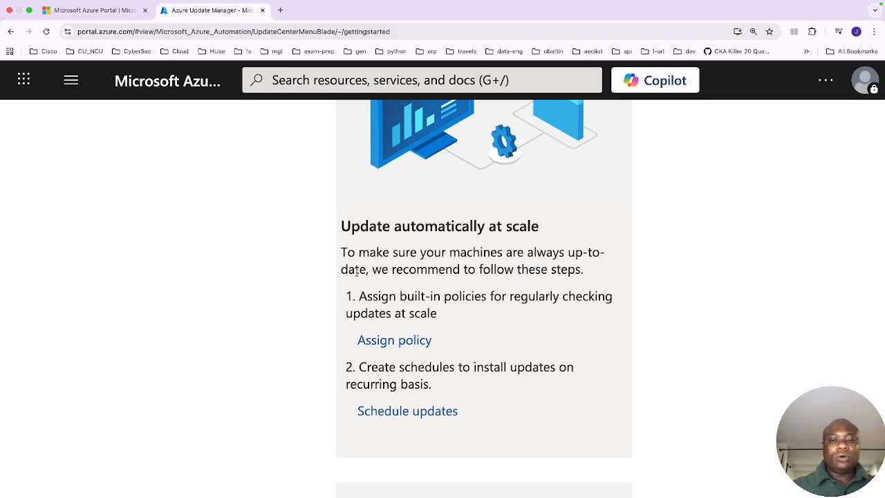
# - Open the built-in update policies list from Assign policy and widen the Name column
pyautogui.click(412, 344)
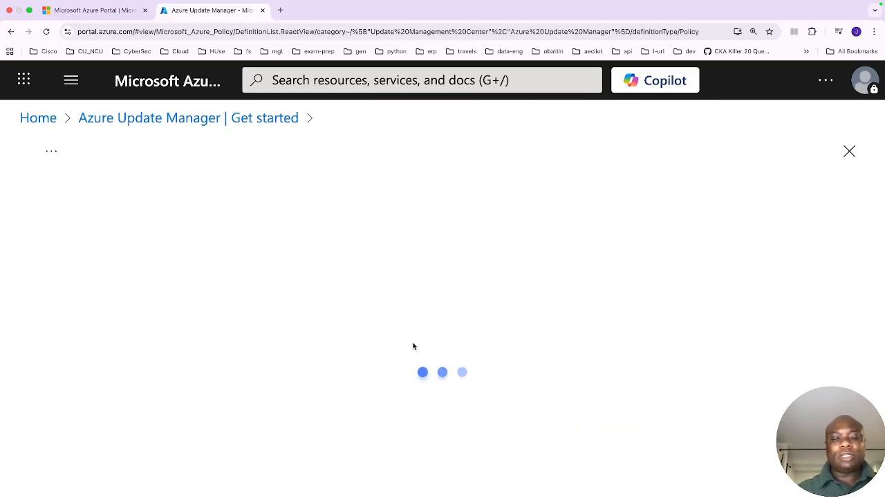
pyautogui.scroll(-1, 387, 288)
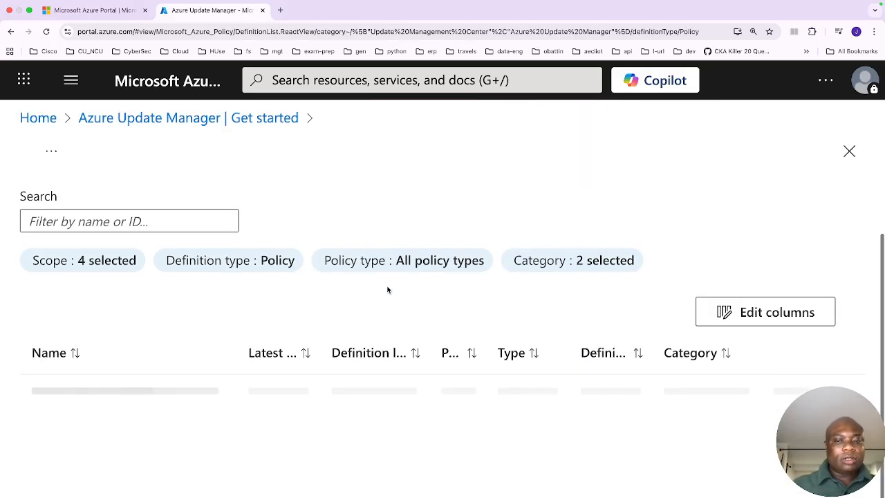
pyautogui.scroll(-2, 387, 289)
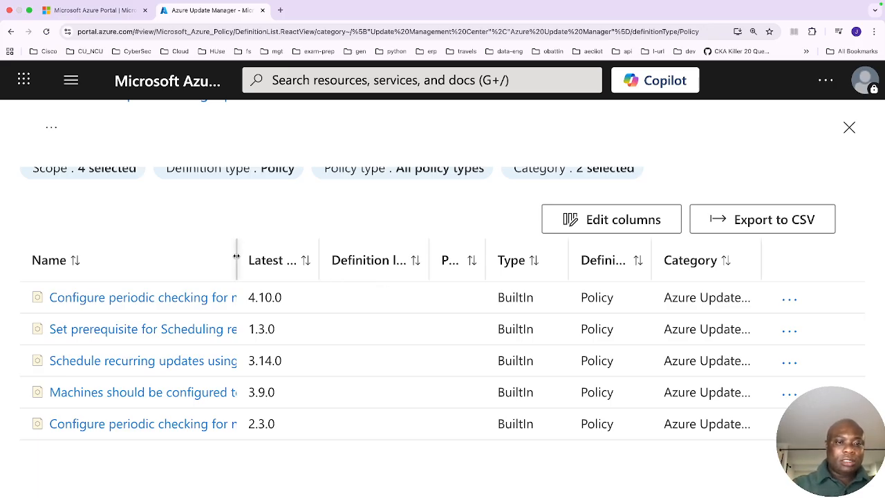
pyautogui.moveTo(236, 256); pyautogui.dragTo(573, 325)
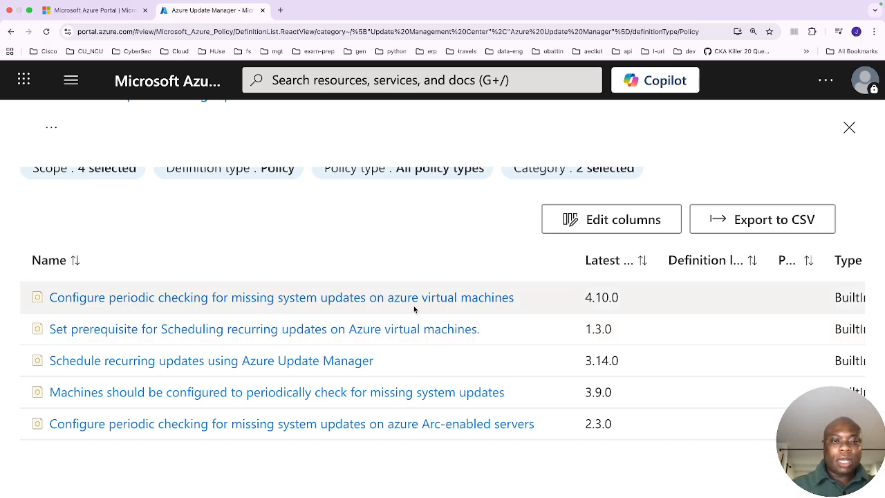
# - Open the 'Configure periodic checking for missing system updates on azure virtual machines' definition and examine its JSON
pyautogui.click(393, 300)
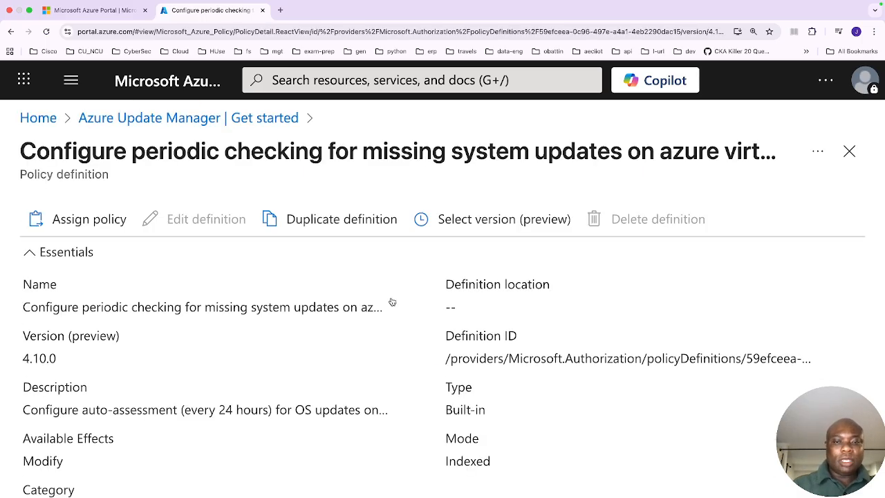
pyautogui.scroll(-5, 525, 388)
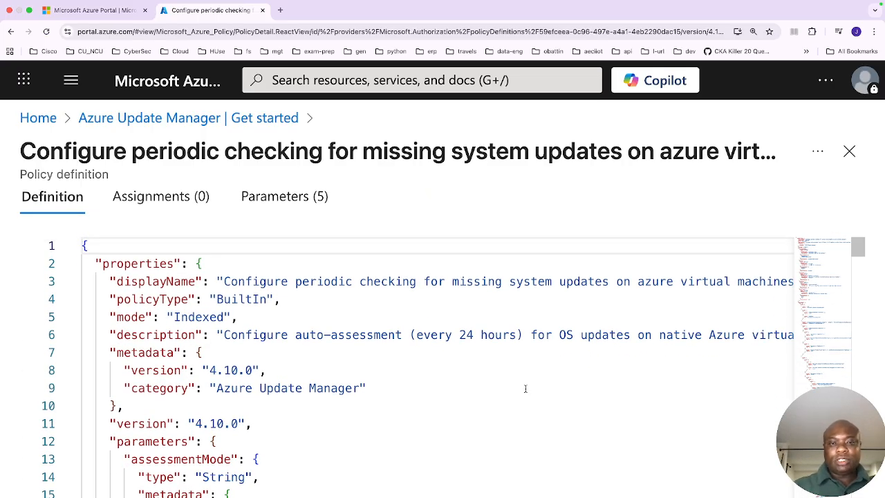
pyautogui.scroll(-20, 525, 389)
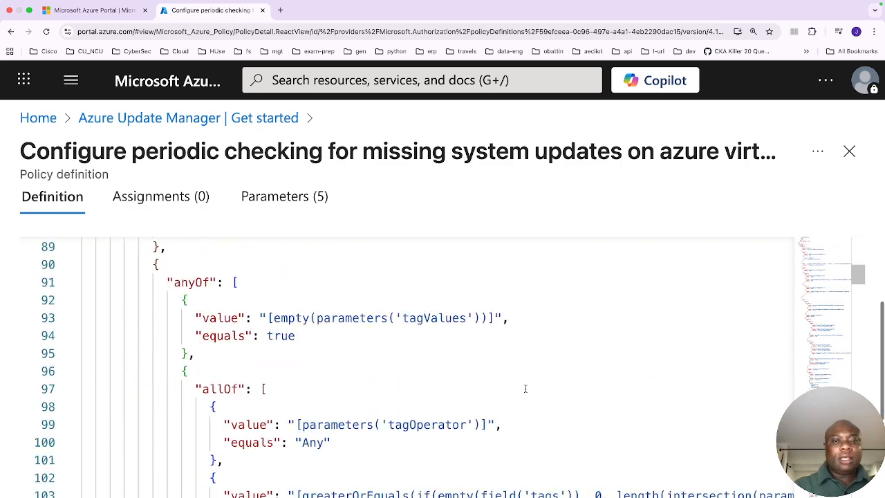
pyautogui.scroll(-12, 525, 388)
pyautogui.scroll(20, 525, 388)
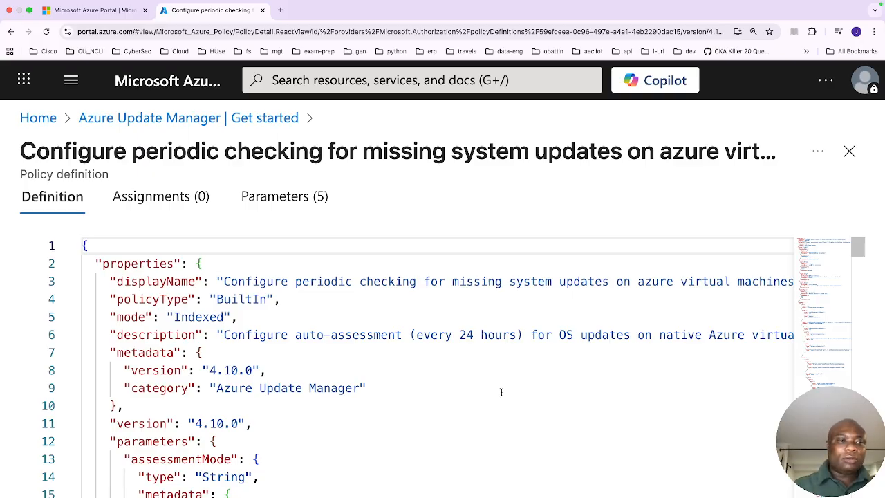
pyautogui.scroll(5, 116, 201)
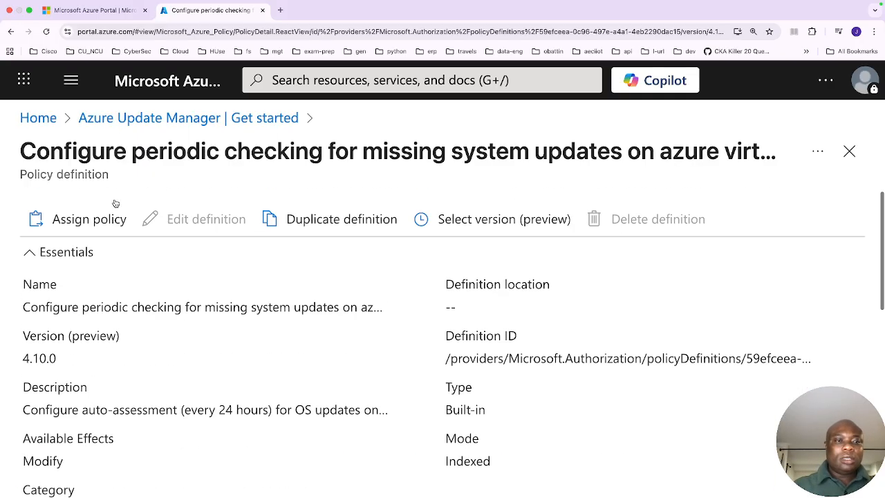
# - Start assigning this policy, scoping it to the Tenant Root Group, Pay-As-You-Go subscription and rg-ai-test-projec resource group
pyautogui.click(81, 226)
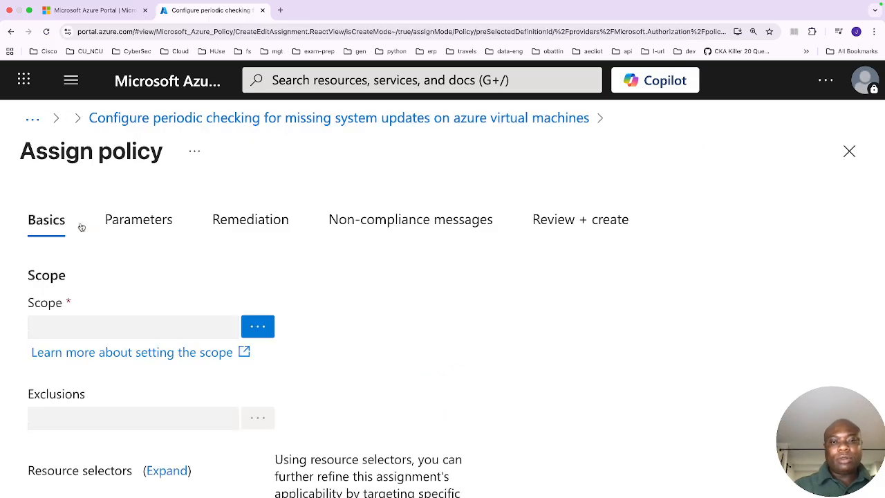
pyautogui.click(258, 329)
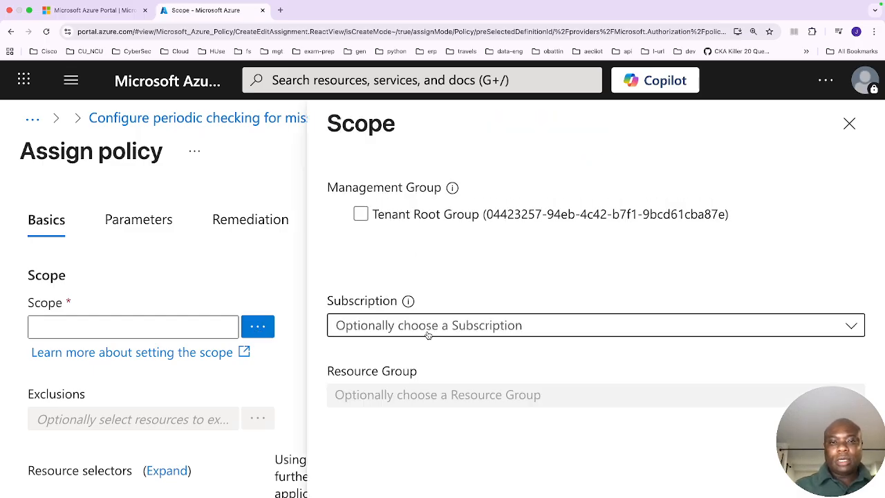
pyautogui.click(360, 215)
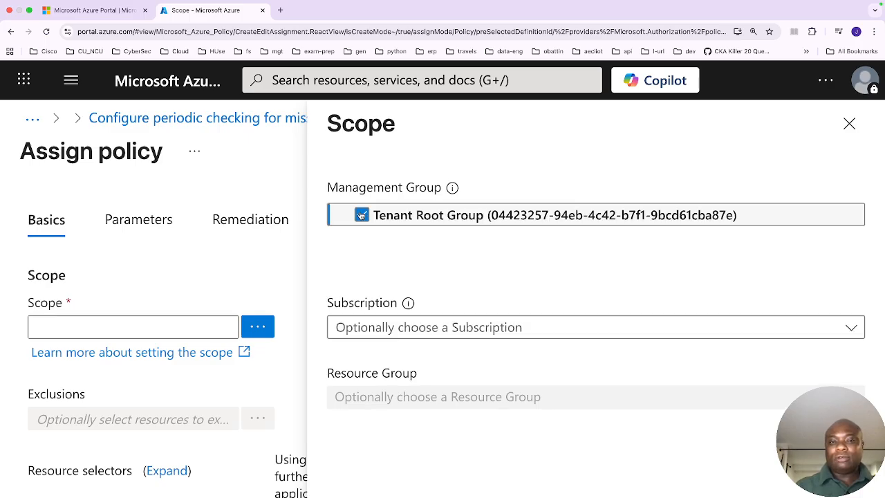
pyautogui.click(555, 326)
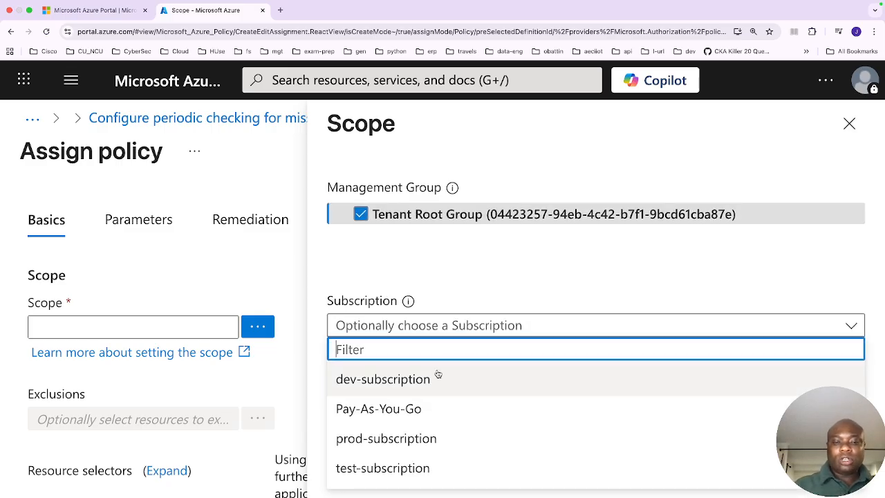
pyautogui.click(379, 413)
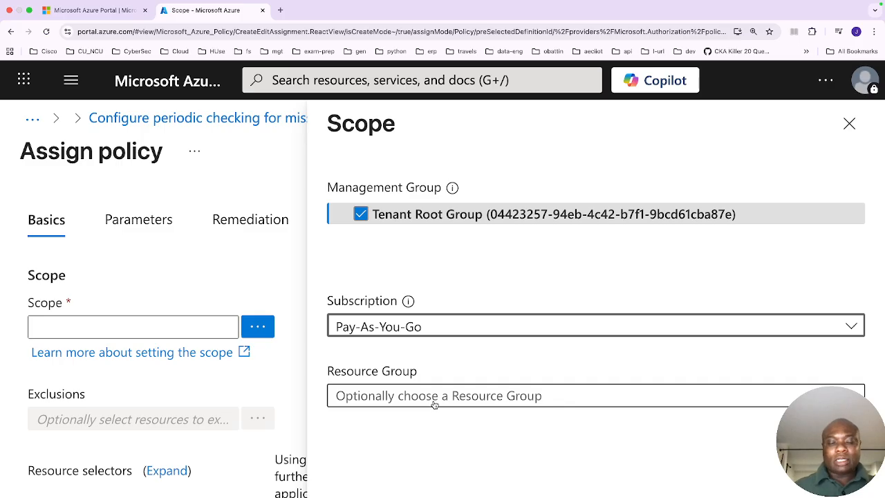
pyautogui.click(434, 399)
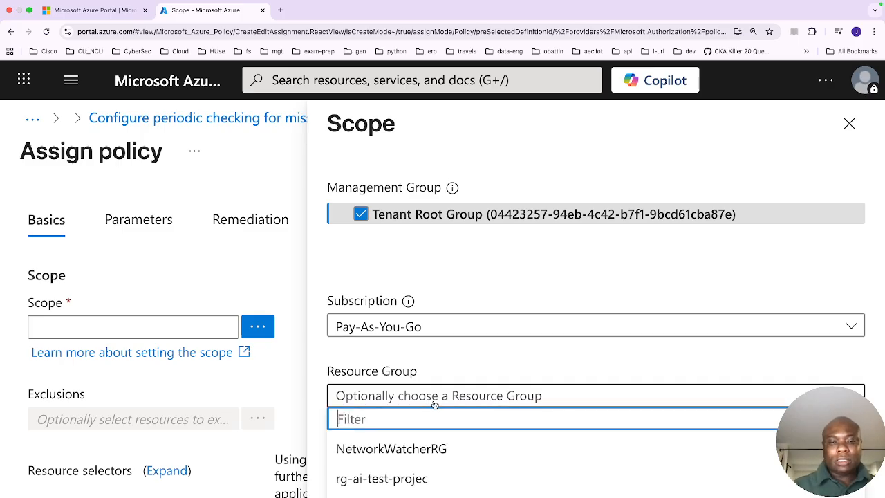
pyautogui.click(400, 486)
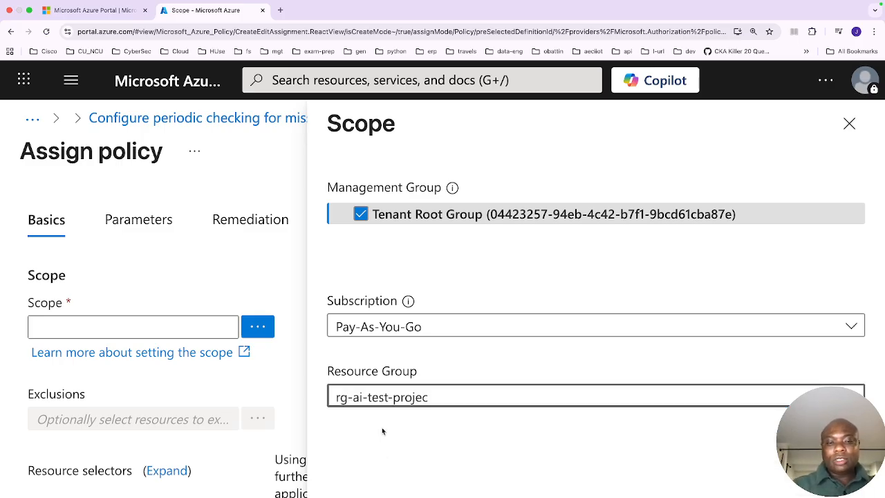
pyautogui.scroll(-1, 380, 452)
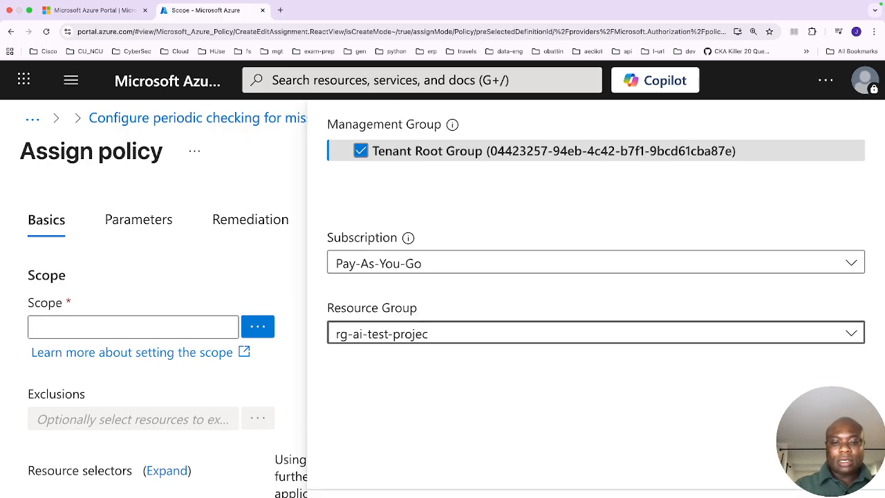
pyautogui.click(366, 496)
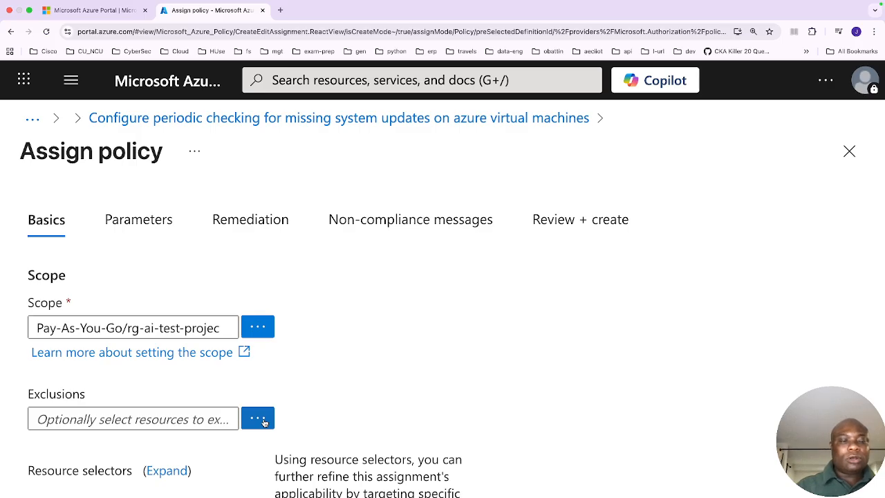
pyautogui.click(258, 419)
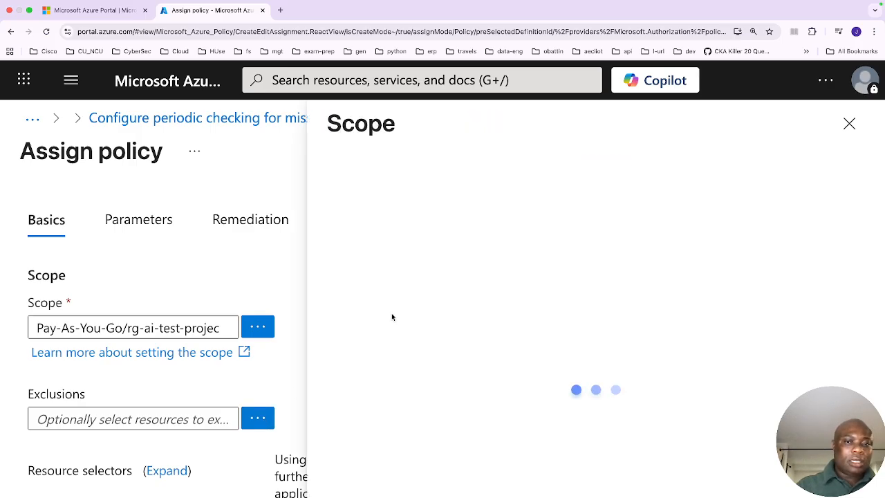
pyautogui.click(849, 124)
pyautogui.scroll(-5, 501, 344)
pyautogui.scroll(2, 502, 344)
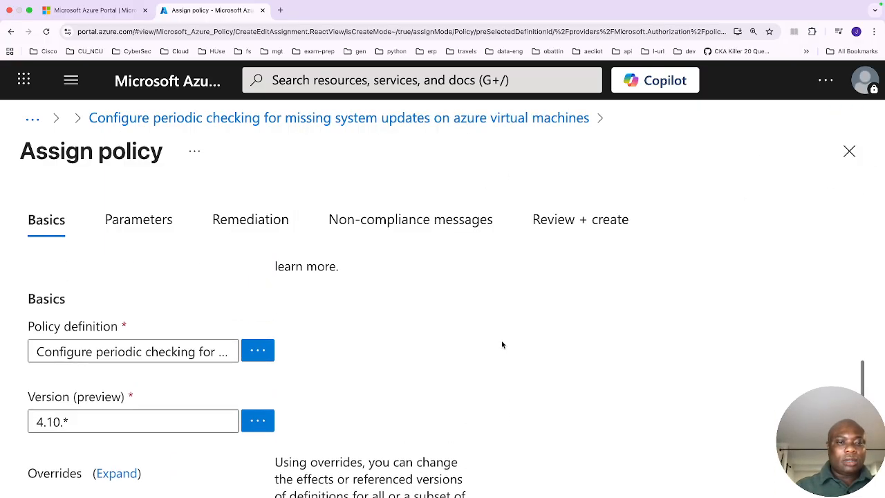
pyautogui.scroll(1, 502, 344)
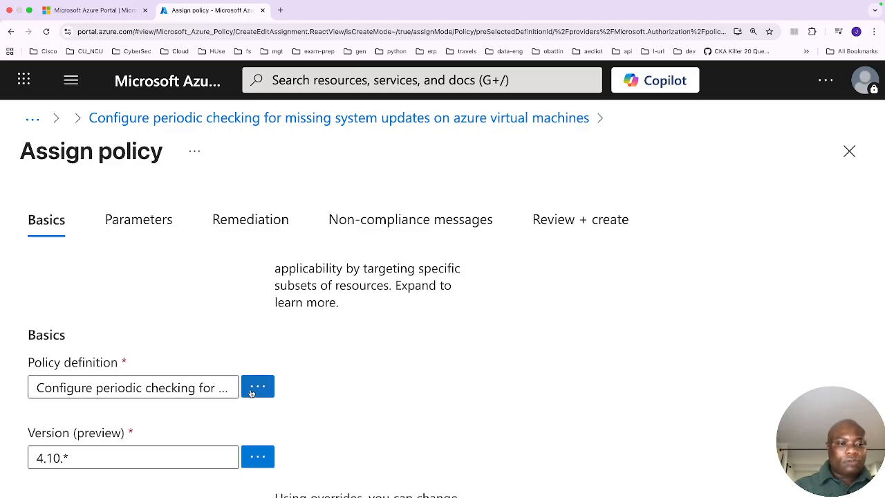
# - Enter the assignment description 'this is just for test'
pyautogui.scroll(-3, 290, 437)
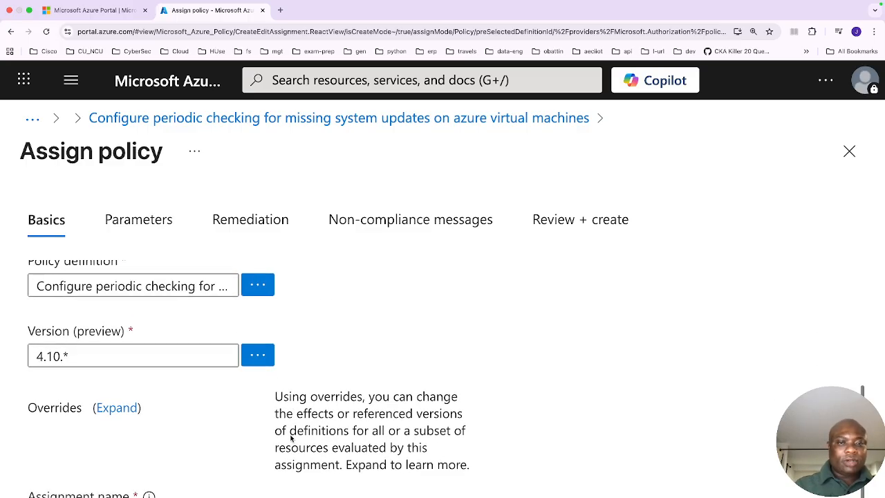
pyautogui.scroll(-5, 291, 438)
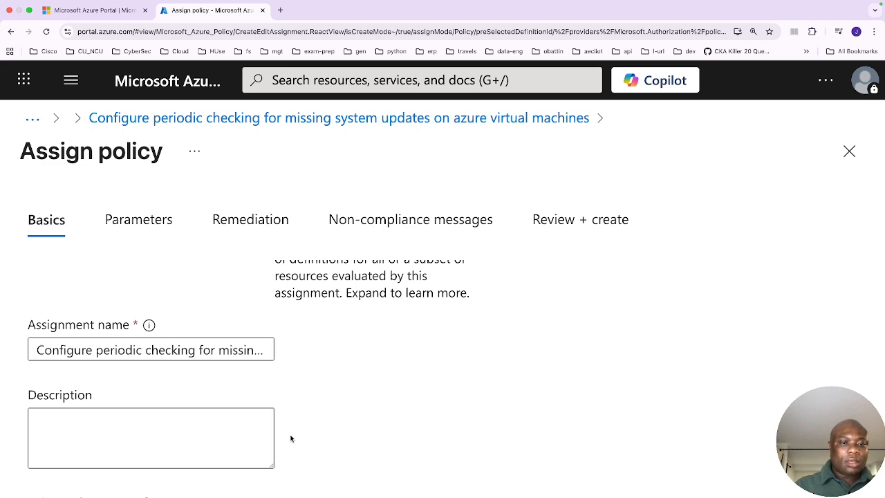
pyautogui.scroll(-3, 291, 437)
pyautogui.click(154, 343)
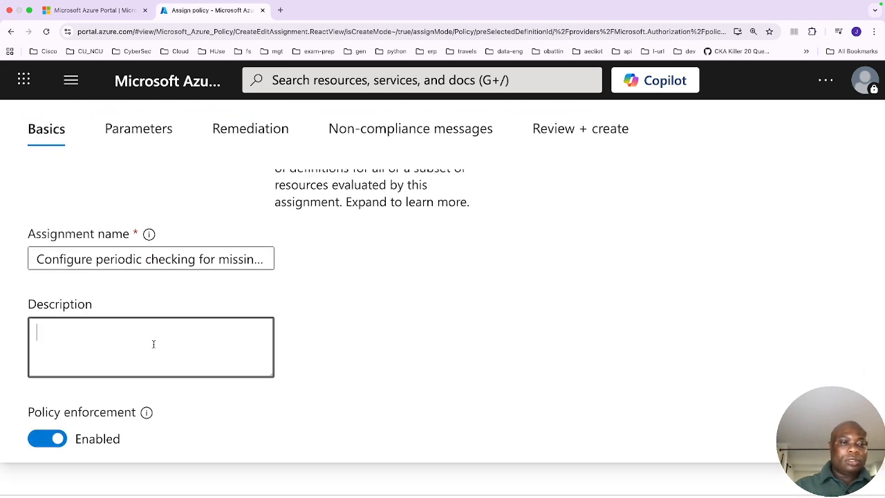
pyautogui.write('this ')
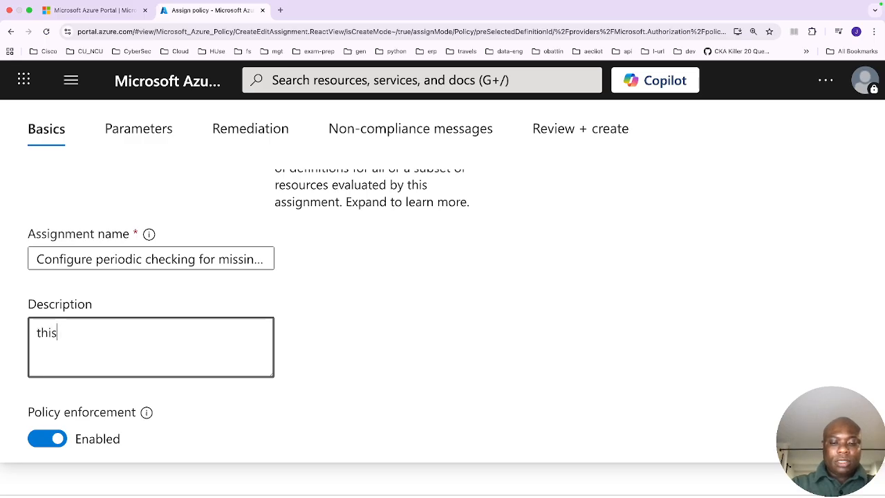
pyautogui.write('is jus')
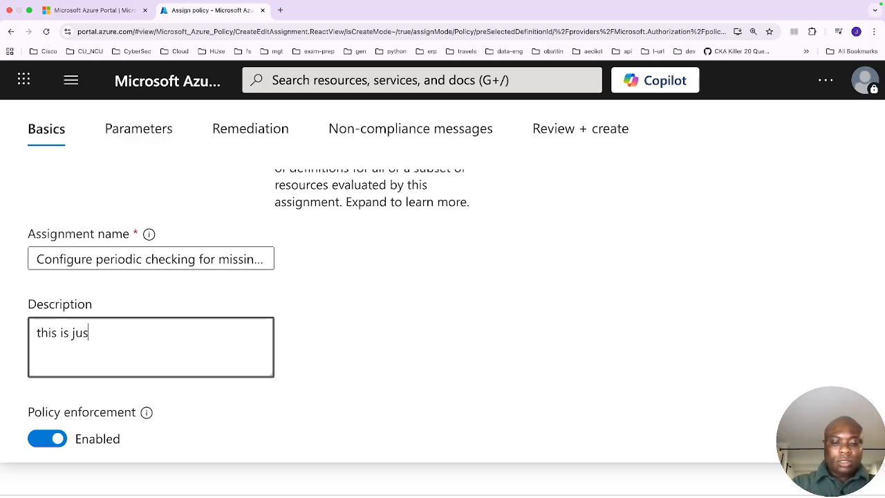
pyautogui.write('t for te')
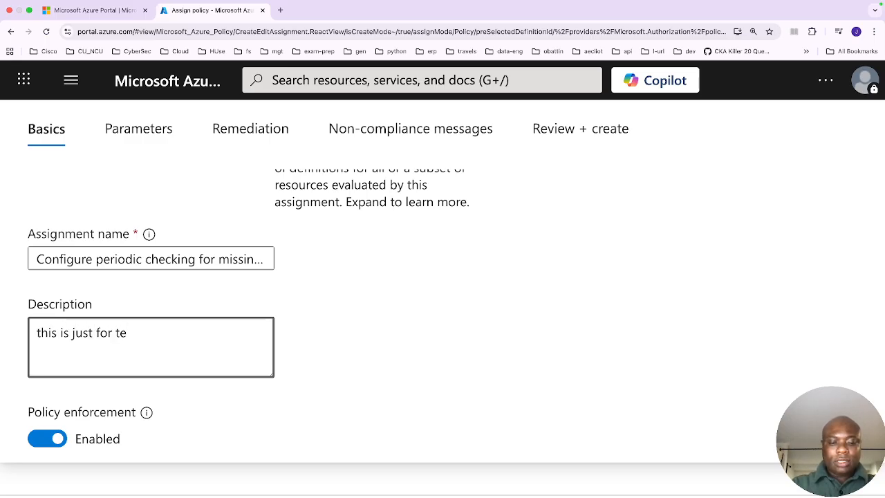
pyautogui.write('st')
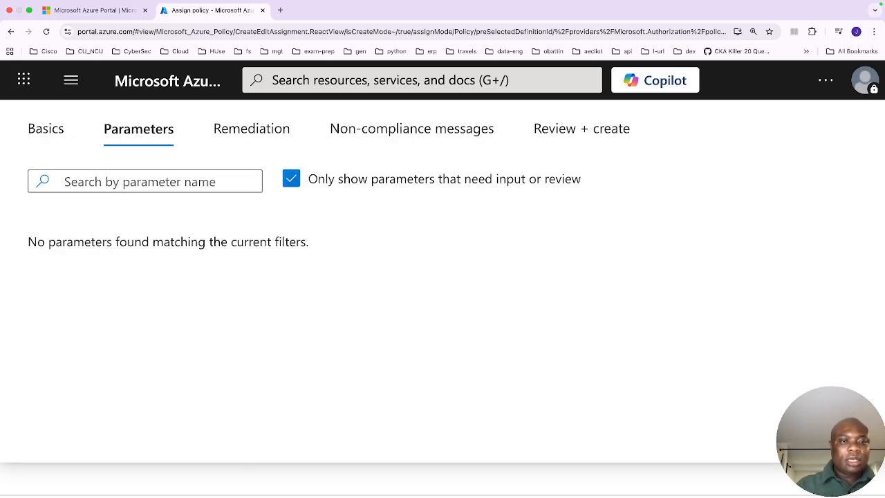
# - Move past the Parameters page to Remediation and enable creating a remediation task
pyautogui.scroll(2, 312, 405)
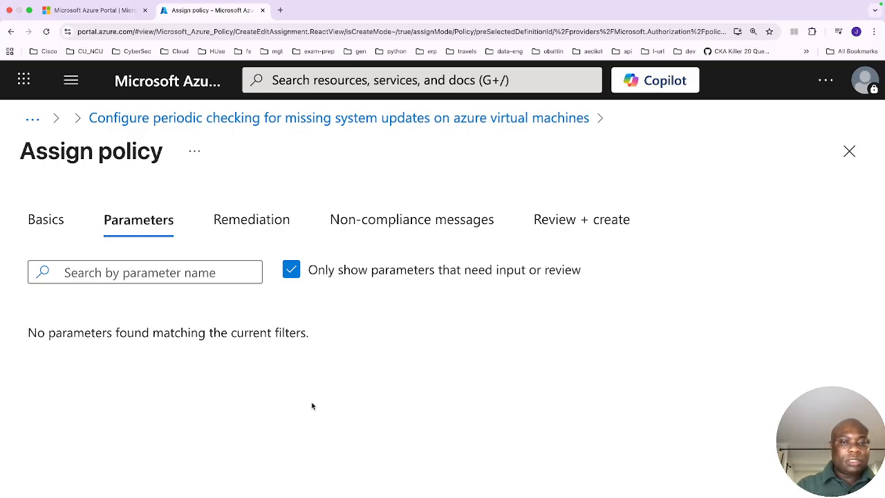
pyautogui.scroll(-1, 312, 405)
pyautogui.scroll(-1, 310, 405)
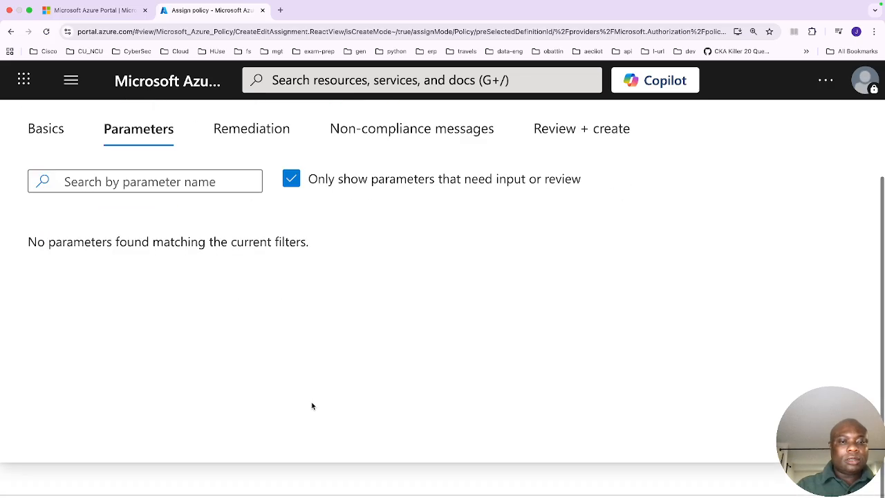
pyautogui.click(314, 496)
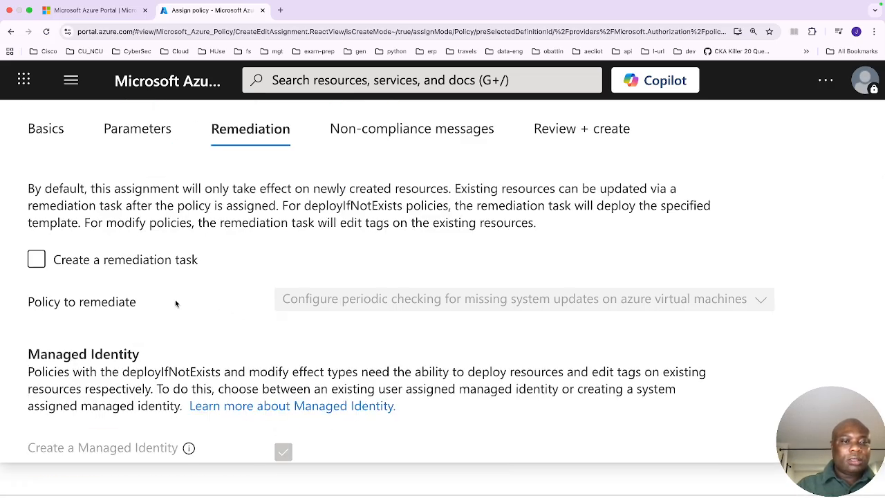
pyautogui.scroll(1, 142, 280)
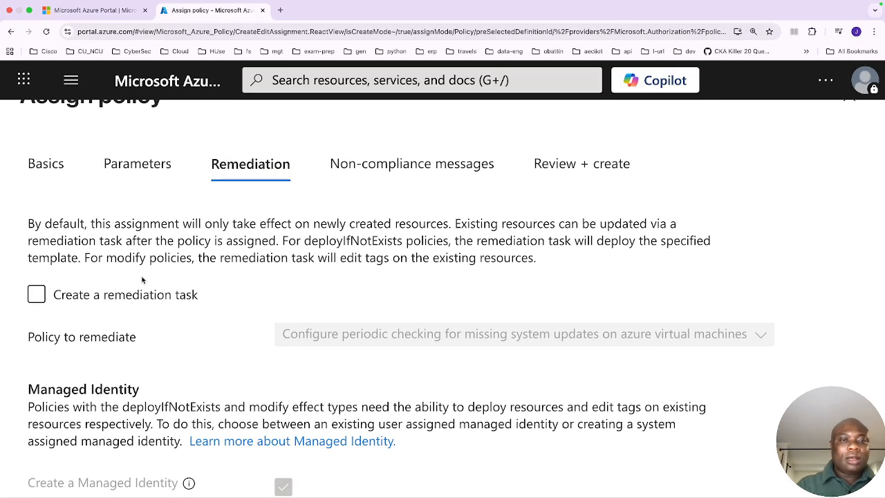
pyautogui.scroll(-5, 142, 279)
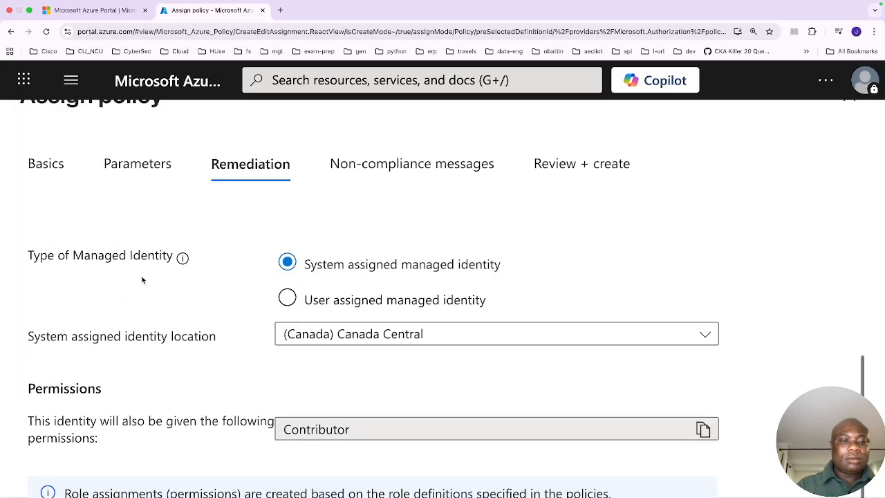
pyautogui.scroll(5, 142, 279)
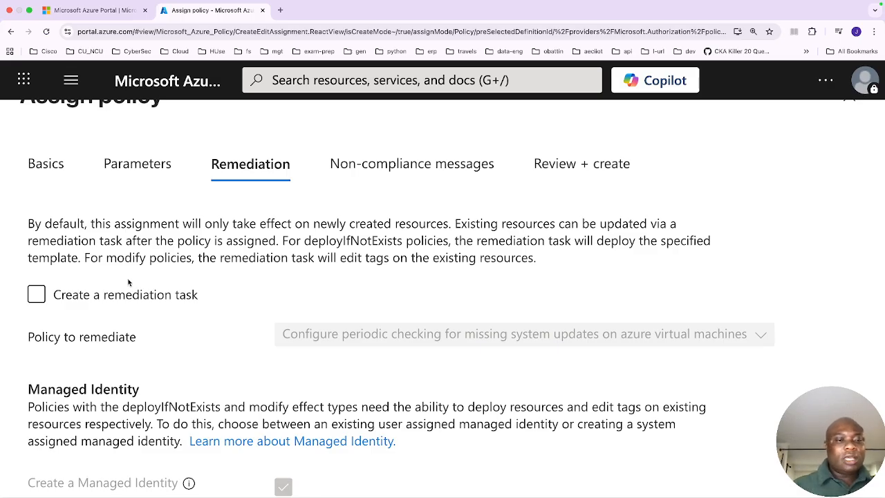
pyautogui.click(34, 298)
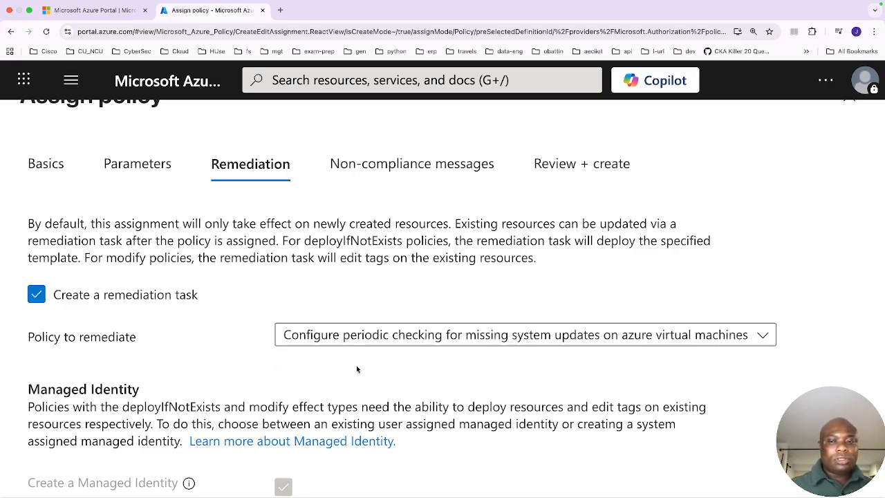
# - Keep the system assigned managed identity, skip the non-compliance message, and create the policy assignment from the review page
pyautogui.scroll(-4, 491, 379)
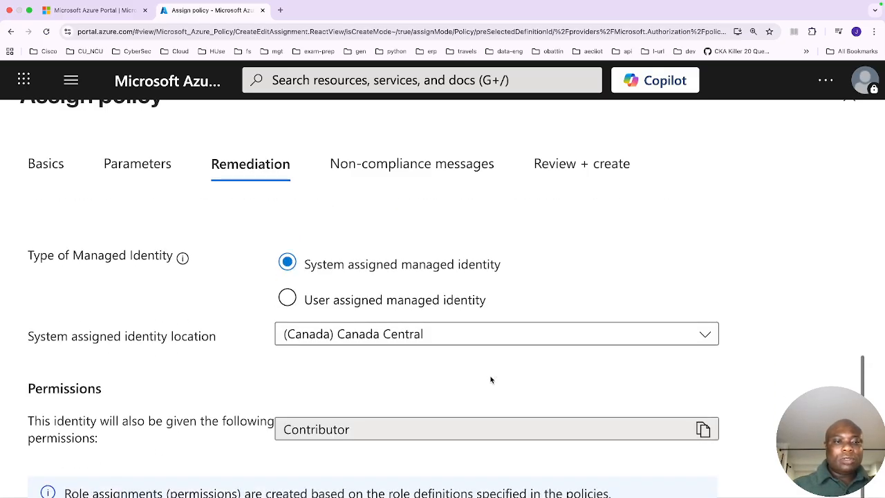
pyautogui.scroll(-1, 490, 379)
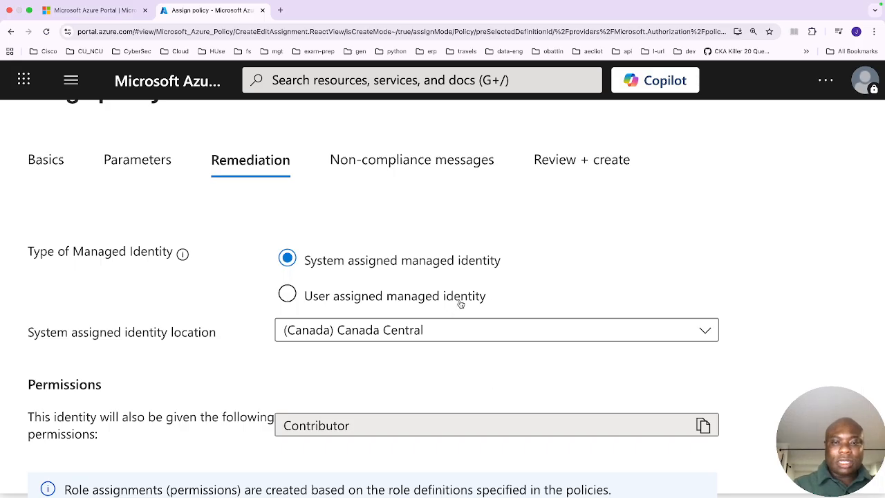
pyautogui.scroll(-1, 504, 284)
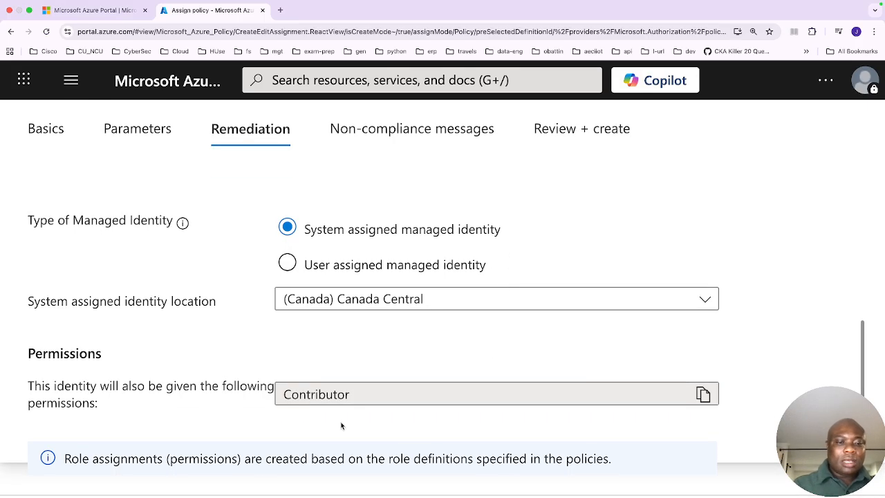
pyautogui.click(243, 497)
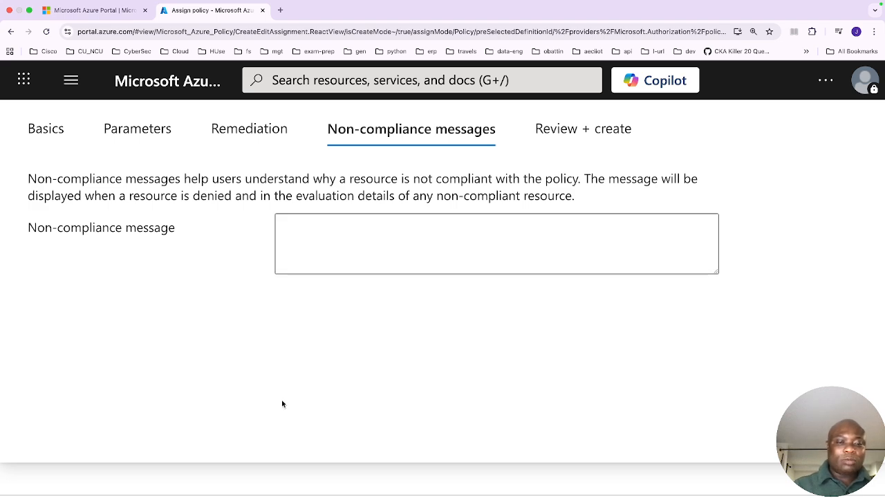
pyautogui.click(242, 495)
pyautogui.scroll(-5, 336, 469)
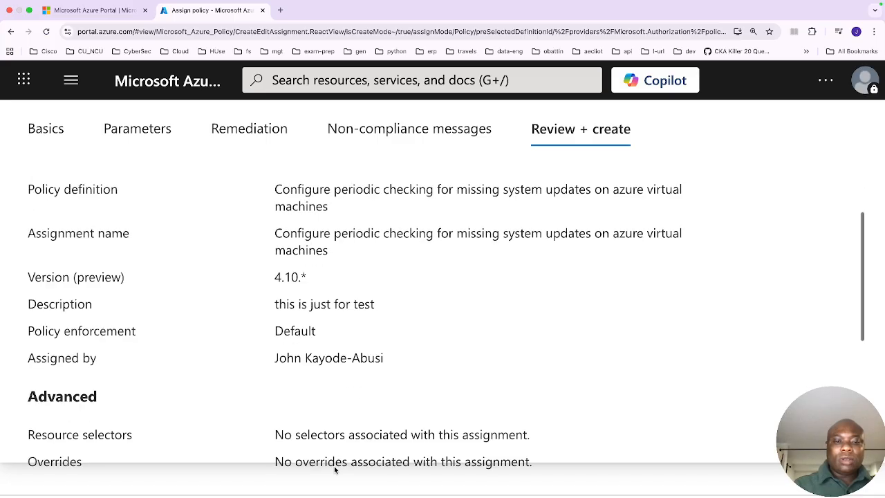
pyautogui.click(62, 495)
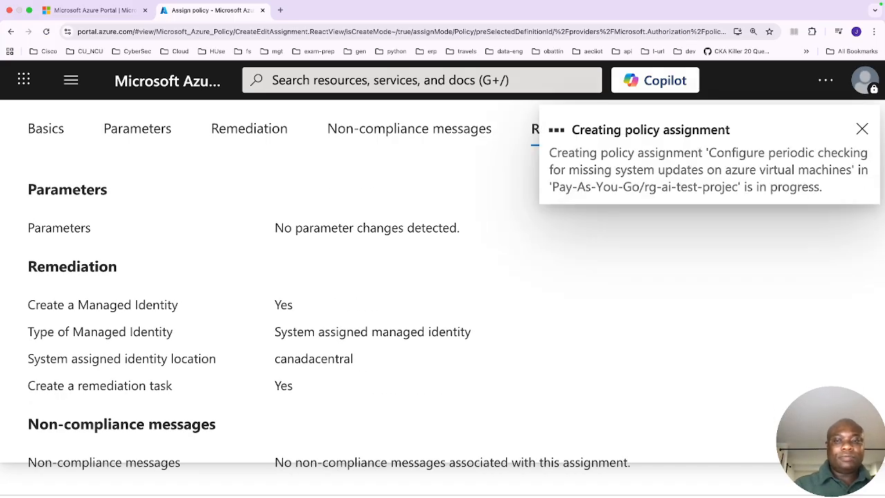